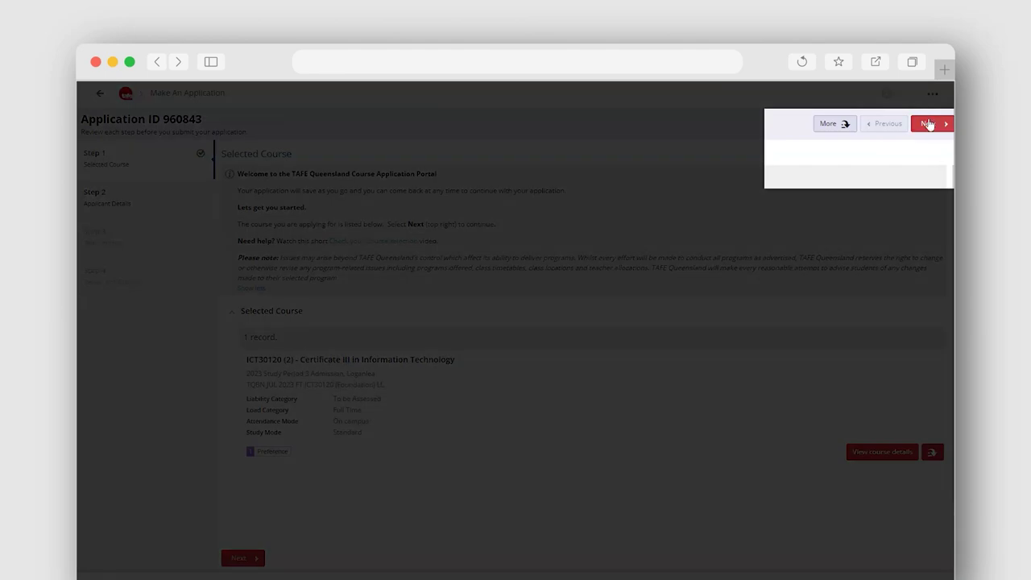
# - Proceed from the selected course to the applicant details, review the personal, contact, citizenship and disability fields, and continue to the requirements
pyautogui.click(928, 123)
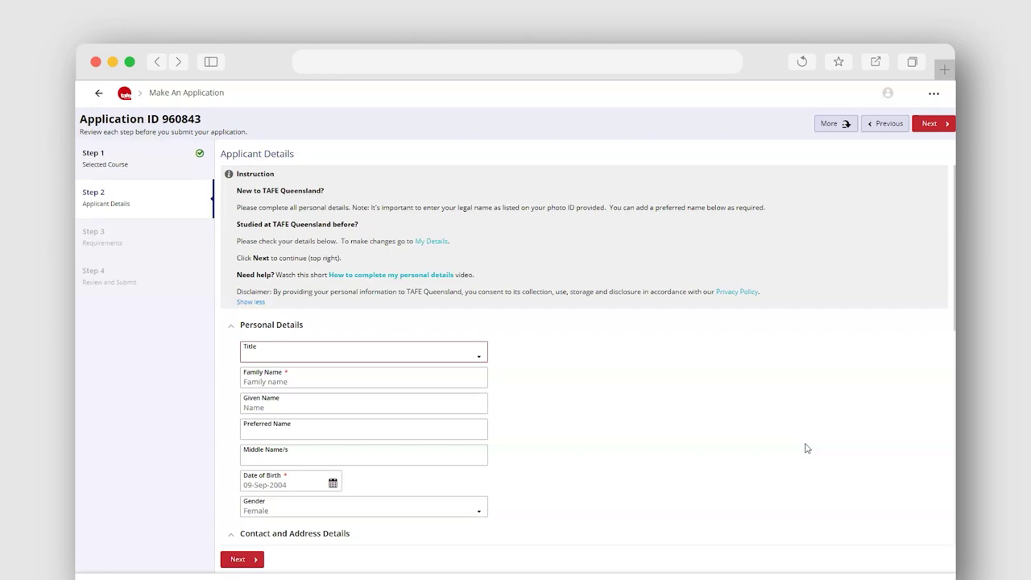
pyautogui.click(324, 384)
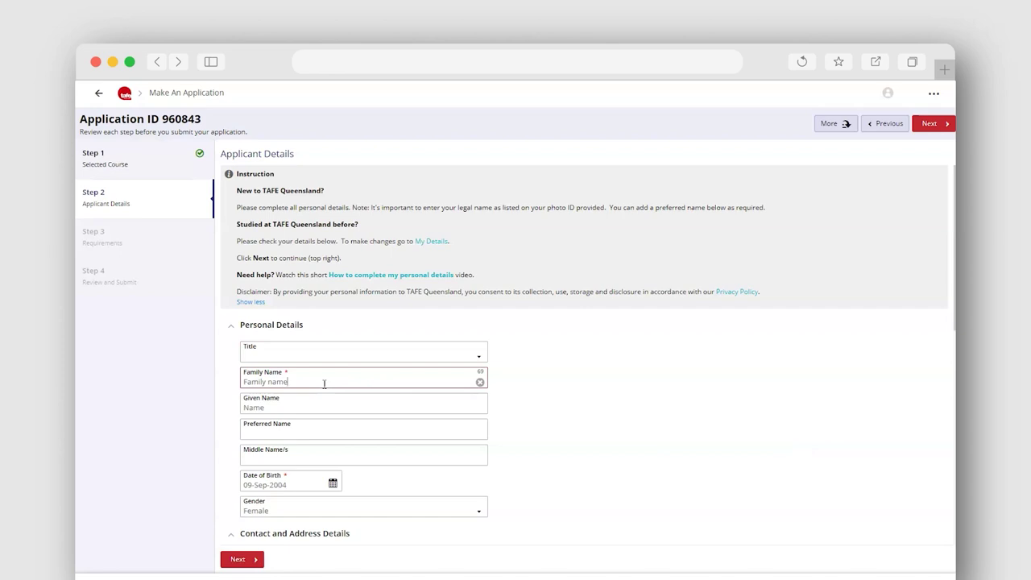
pyautogui.click(296, 409)
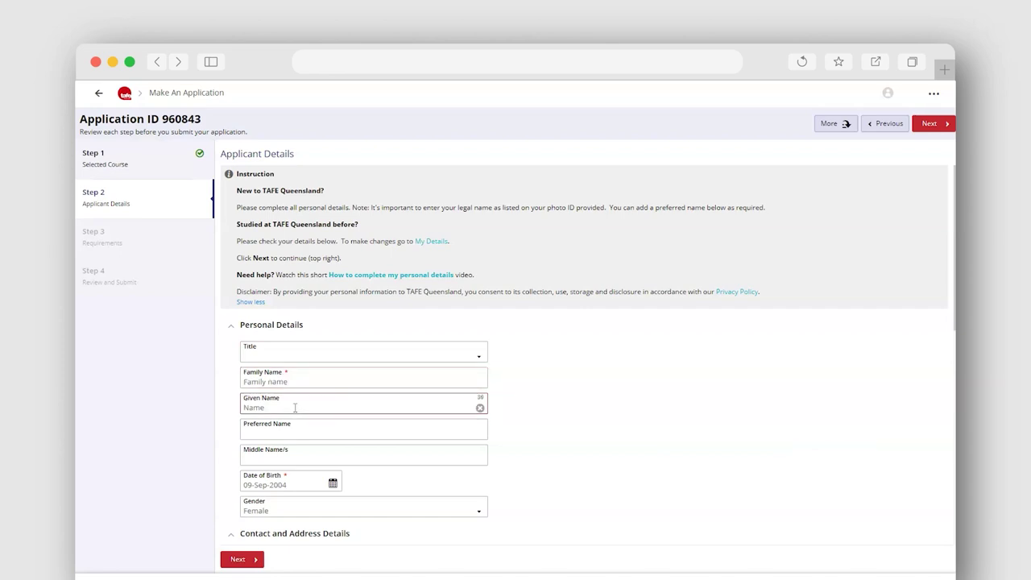
pyautogui.scroll(-5, 642, 435)
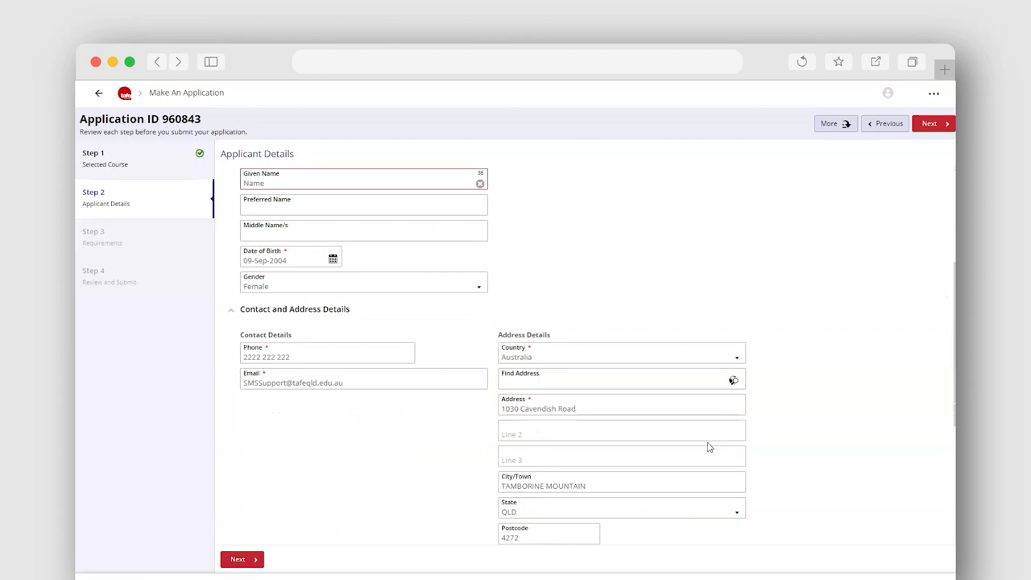
pyautogui.scroll(-7, 795, 476)
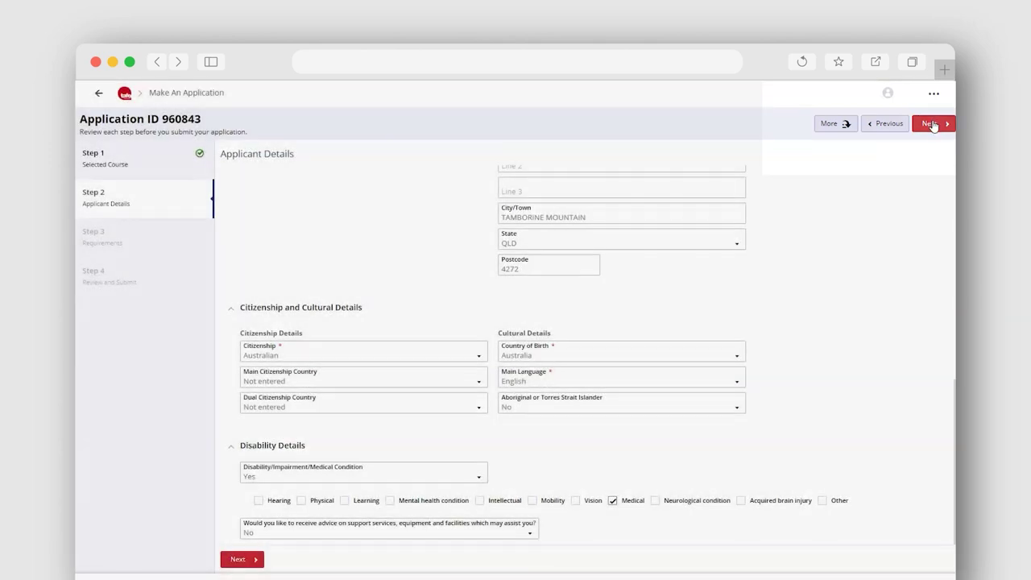
pyautogui.click(931, 124)
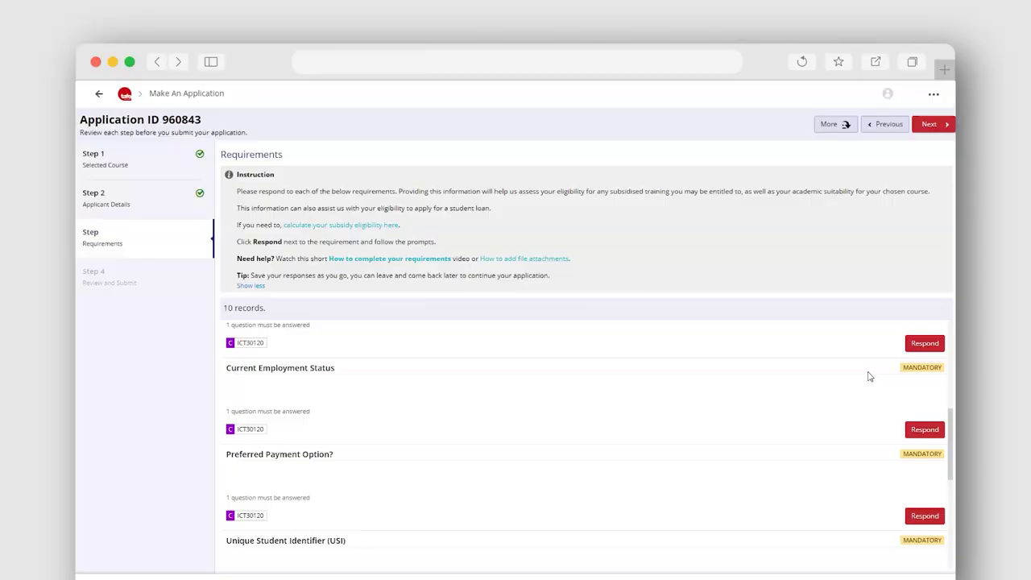
# - Answer the Evidence of Identity requirement with Australian Passport for citizenship and Queensland Drivers Licence for residency, and save the response
pyautogui.scroll(-5, 868, 376)
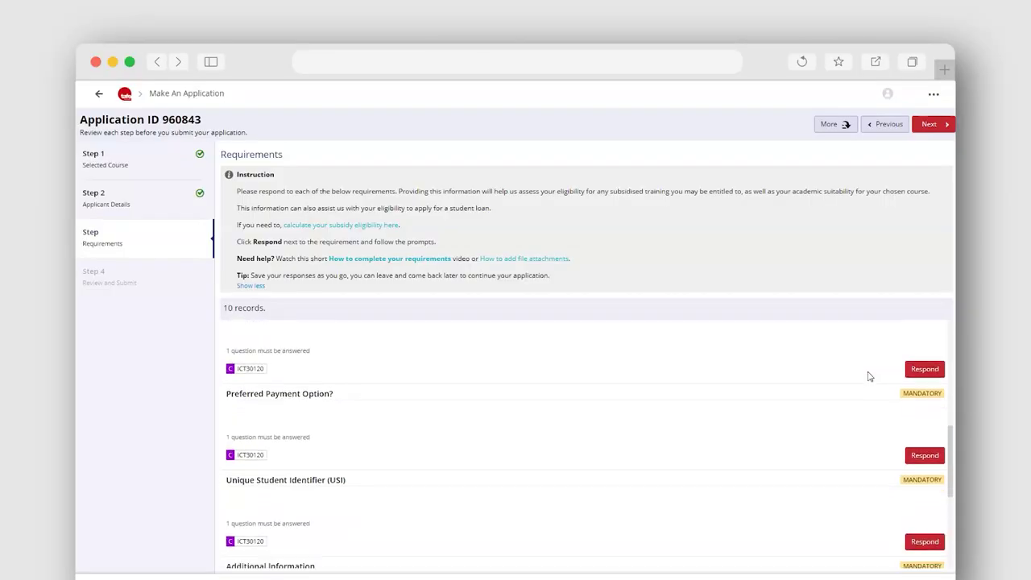
pyautogui.scroll(-2, 869, 372)
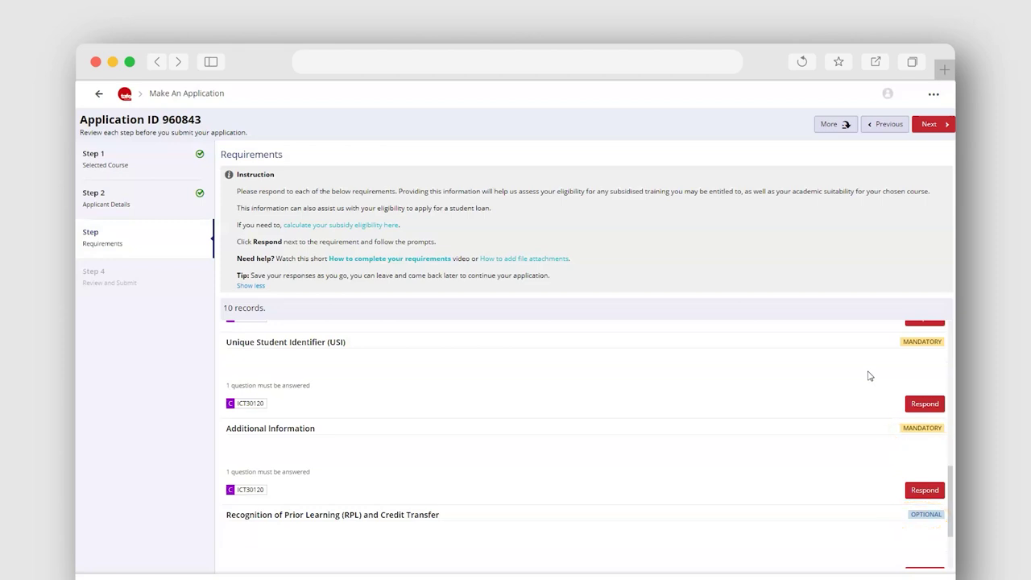
pyautogui.scroll(10, 870, 377)
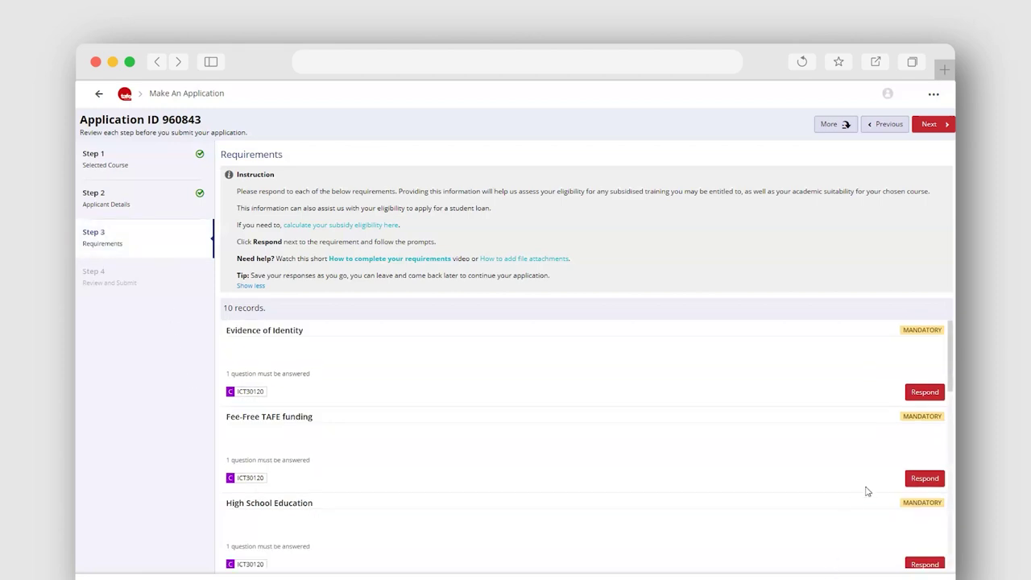
pyautogui.click(924, 393)
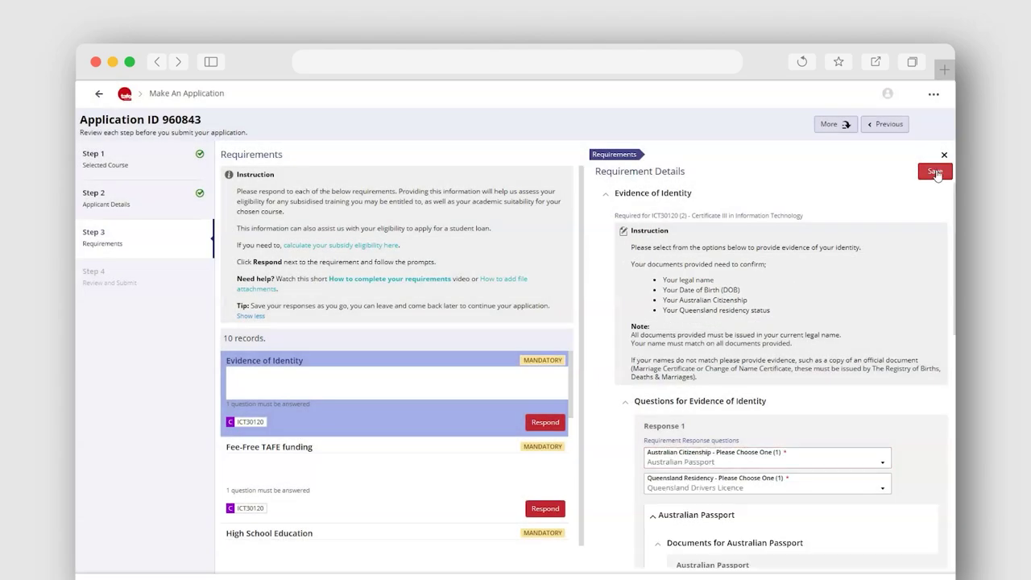
pyautogui.click(934, 171)
# - Answer the High School Education requirement as not currently enrolled, Completed year 12, with 2021 as the completion year
pyautogui.moveTo(949, 465); pyautogui.dragTo(945, 509)
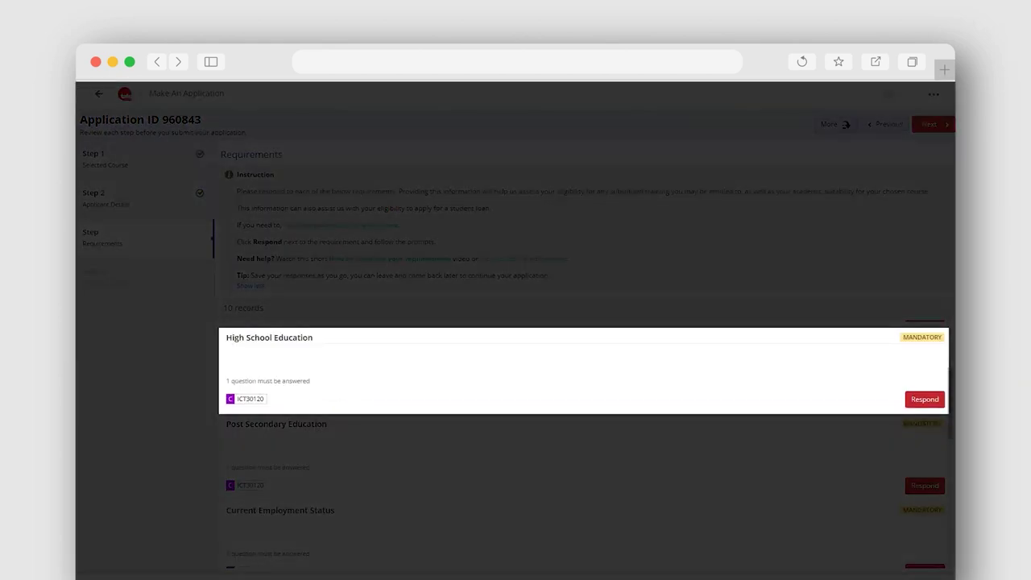
pyautogui.scroll(1, 935, 486)
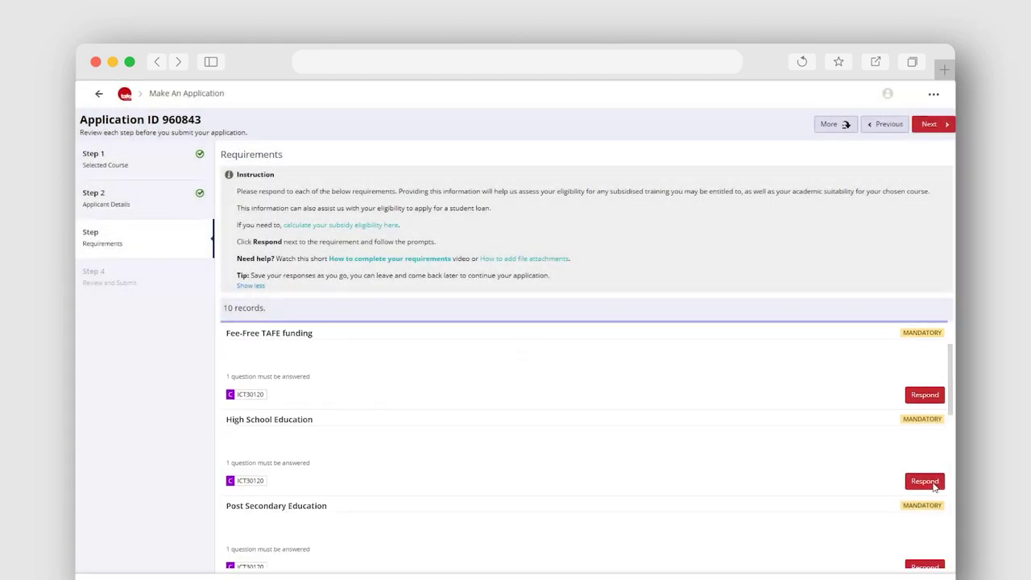
pyautogui.click(926, 482)
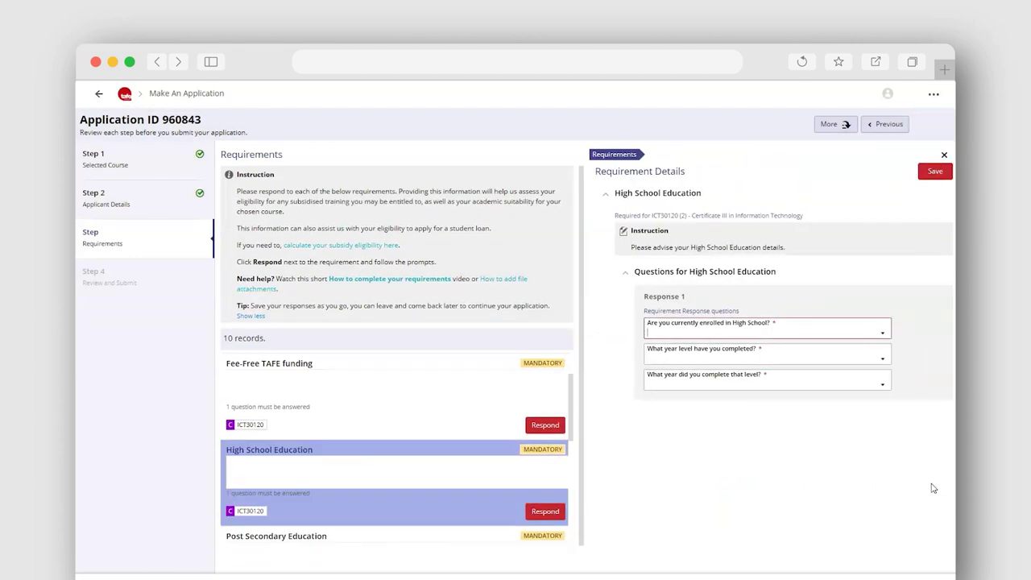
pyautogui.click(883, 335)
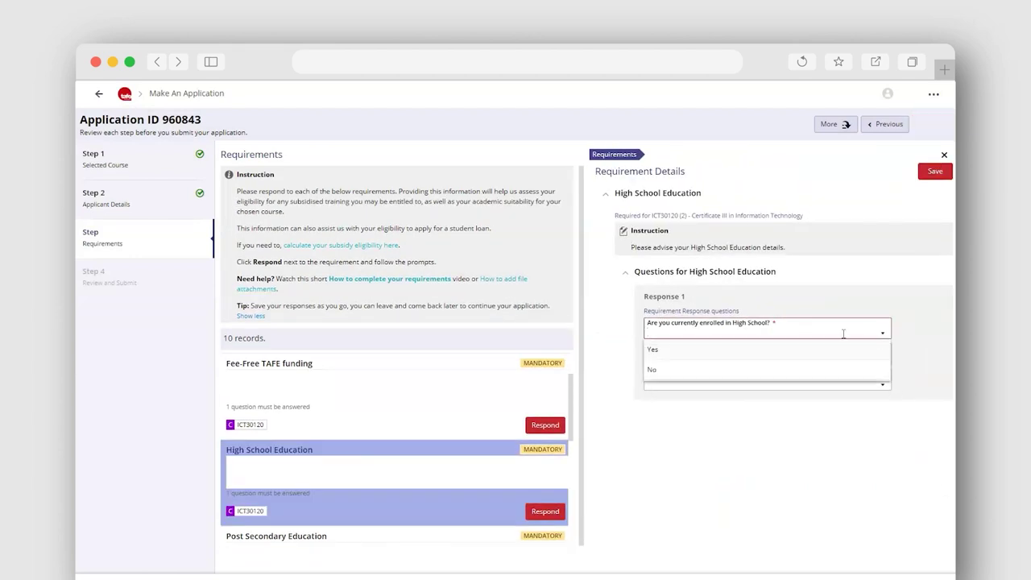
pyautogui.click(651, 370)
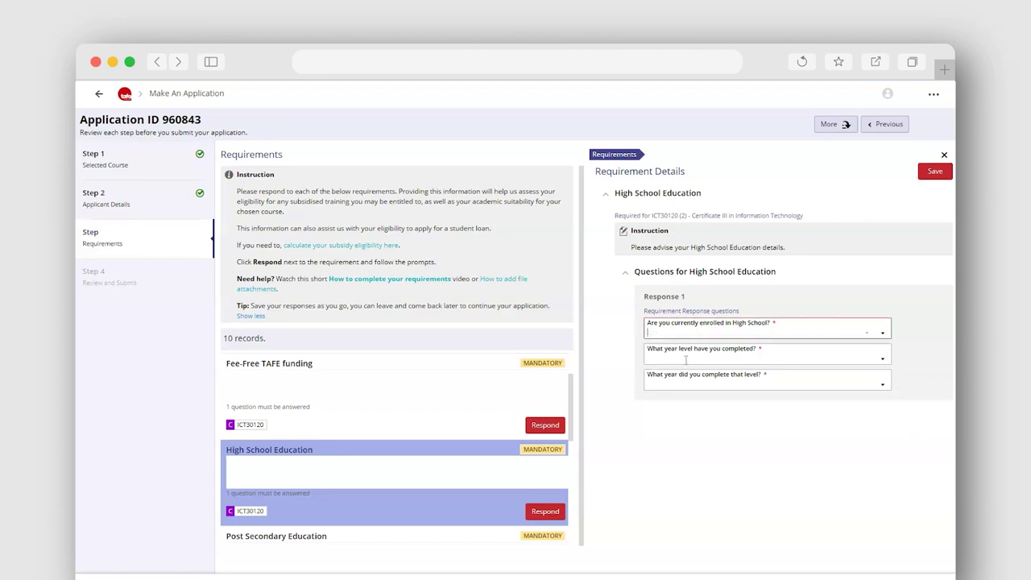
pyautogui.click(882, 361)
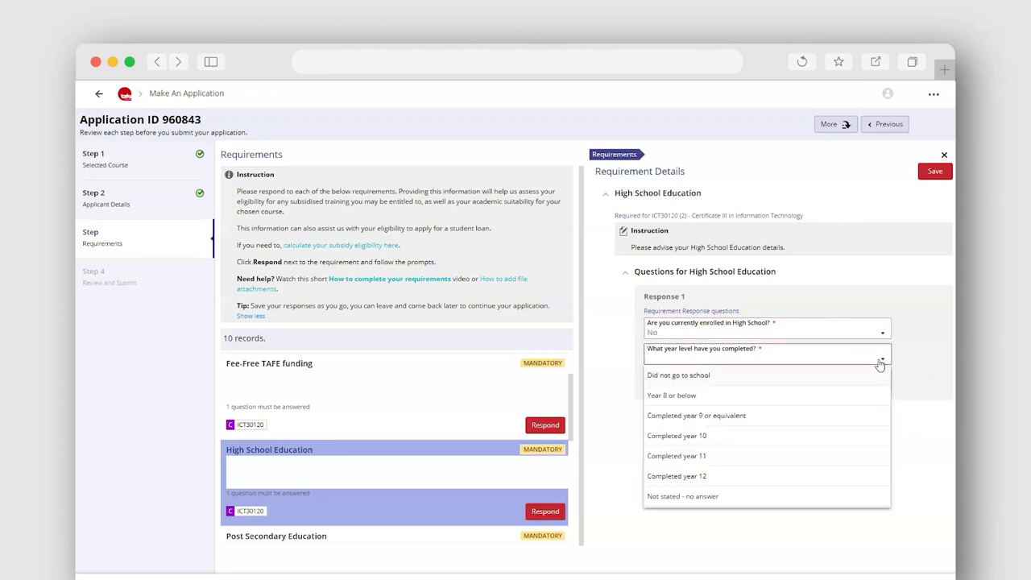
pyautogui.click(690, 478)
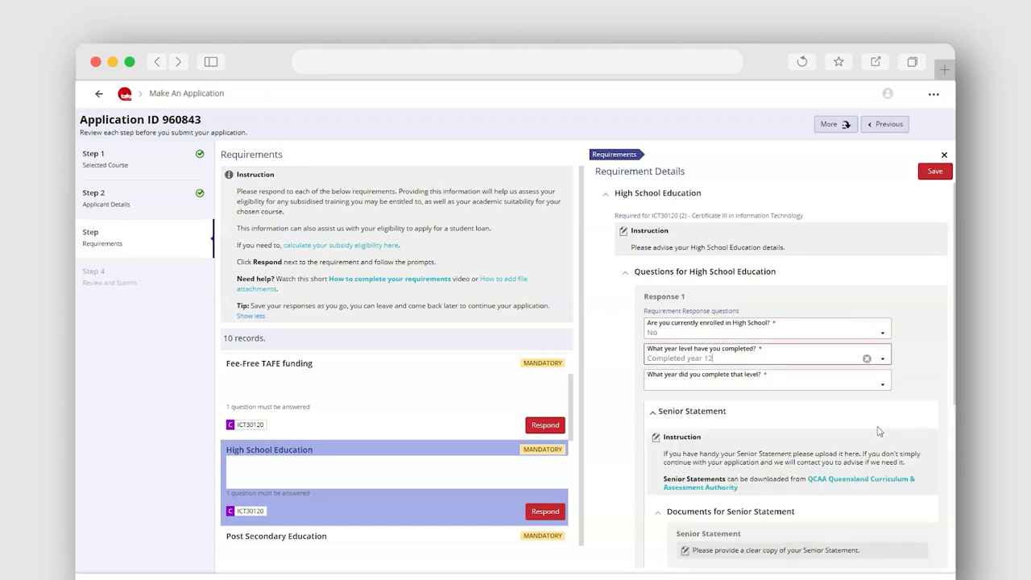
pyautogui.click(885, 388)
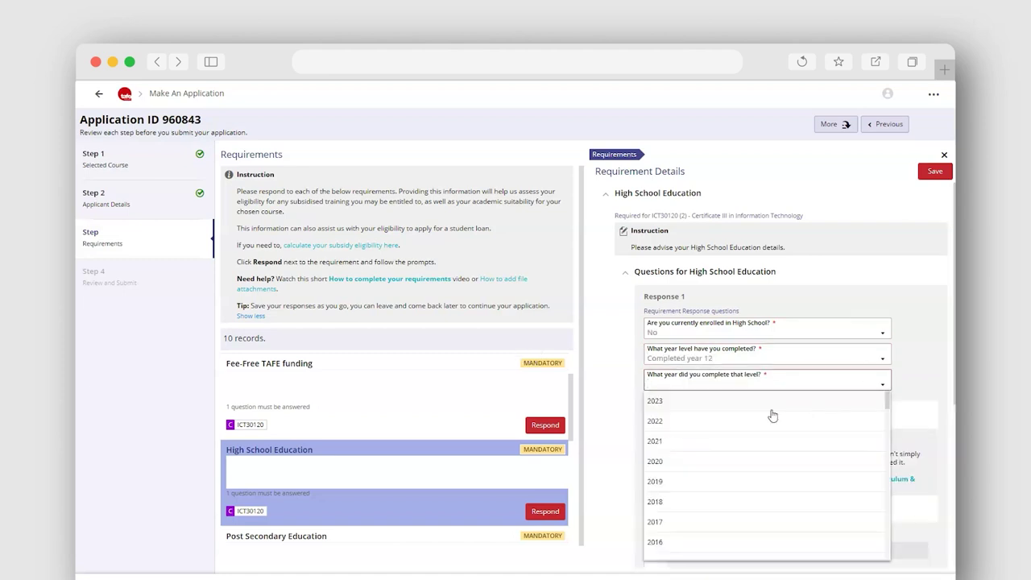
pyautogui.click(657, 443)
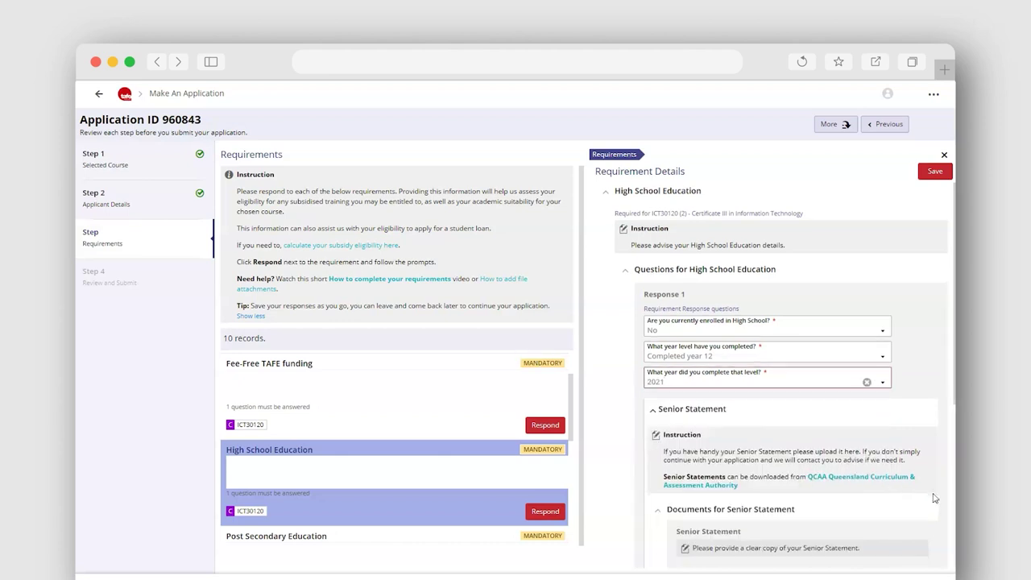
# - Attach the Academic Transcript file from the My Files folder as the Senior Statement document
pyautogui.scroll(-5, 935, 496)
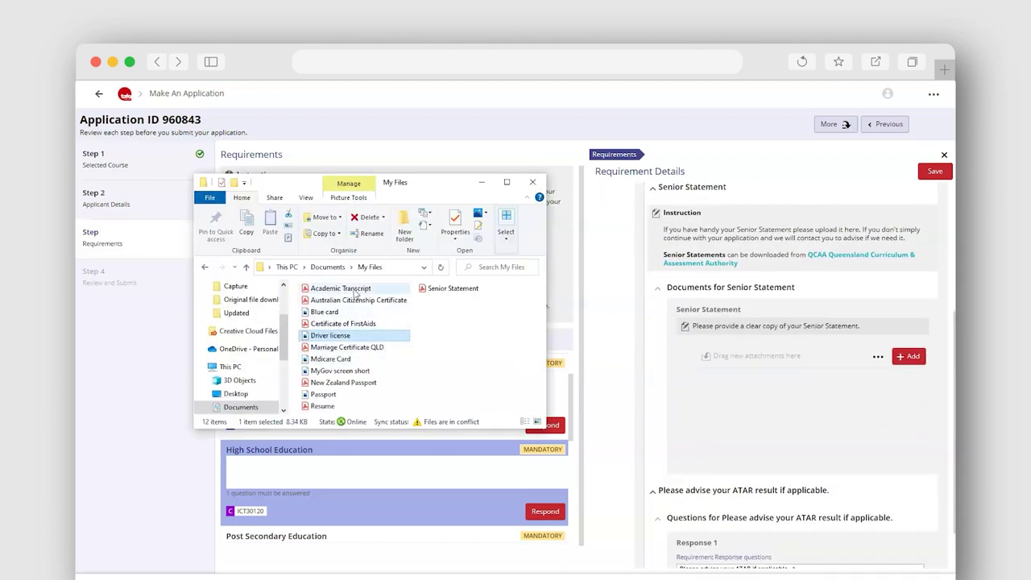
pyautogui.moveTo(338, 289); pyautogui.dragTo(757, 396)
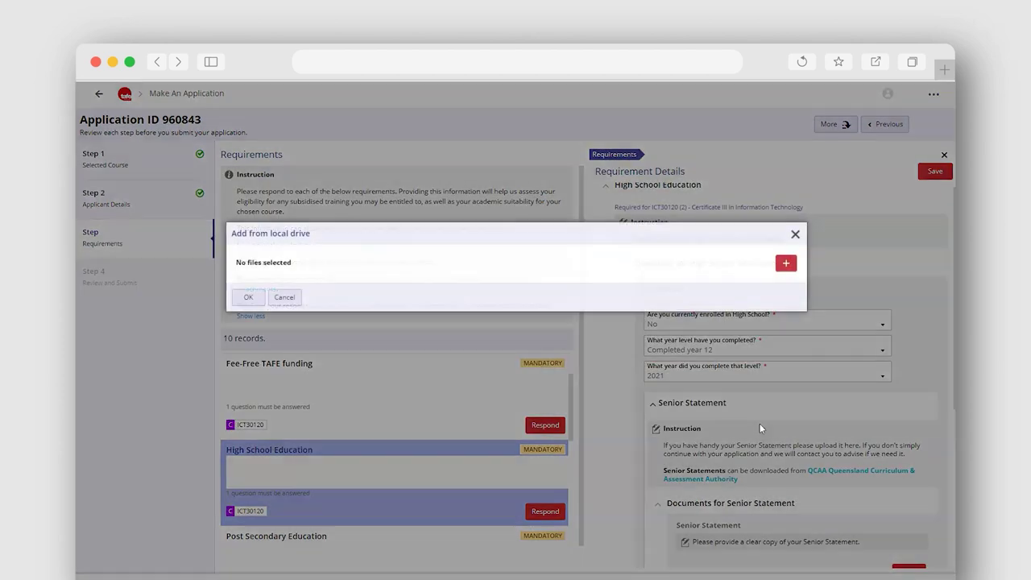
pyautogui.click(246, 350)
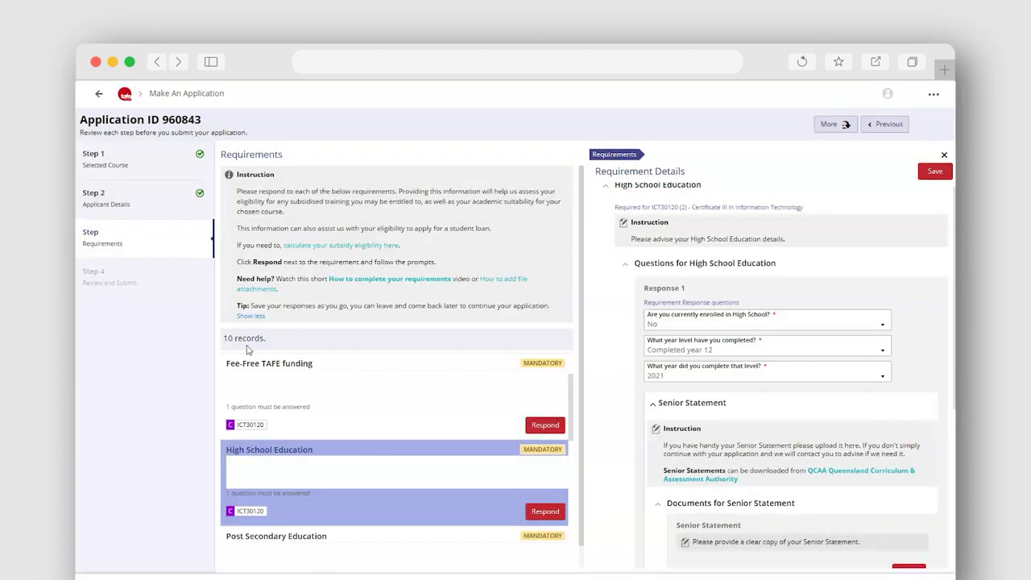
# - Set the ATAR result to 85.00 and save the High School Education response
pyautogui.scroll(-3, 884, 500)
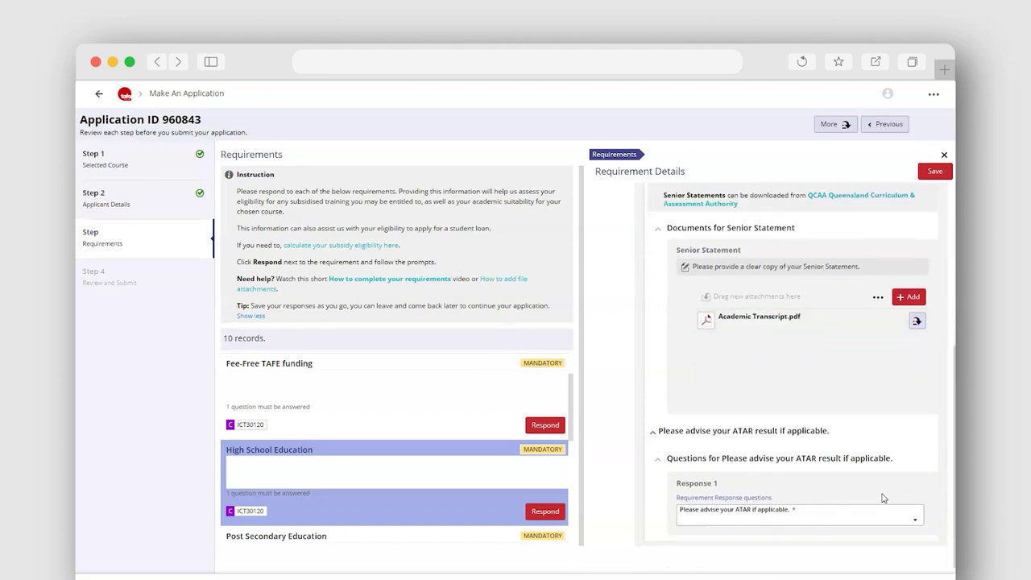
pyautogui.click(916, 523)
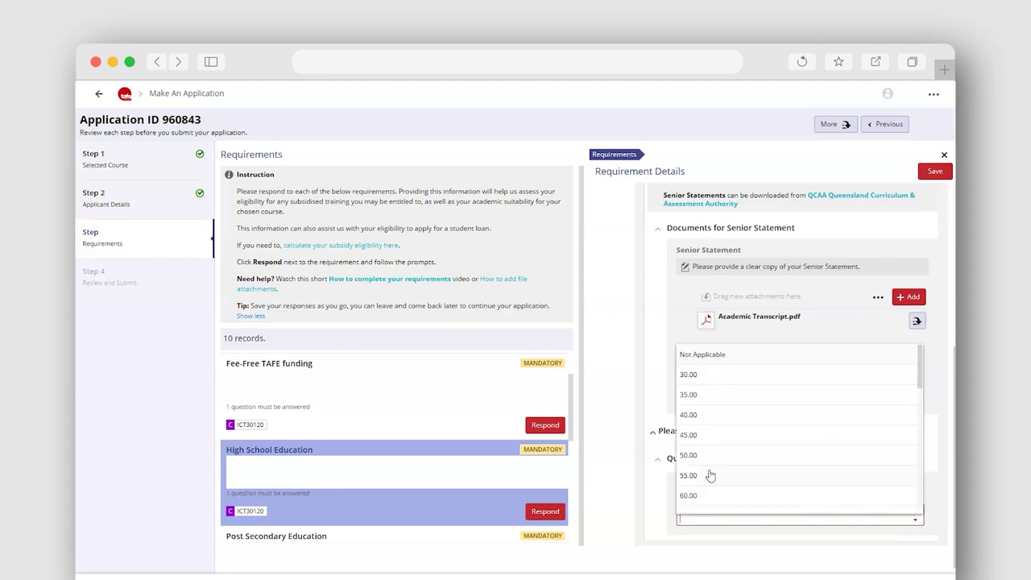
pyautogui.scroll(-3, 697, 492)
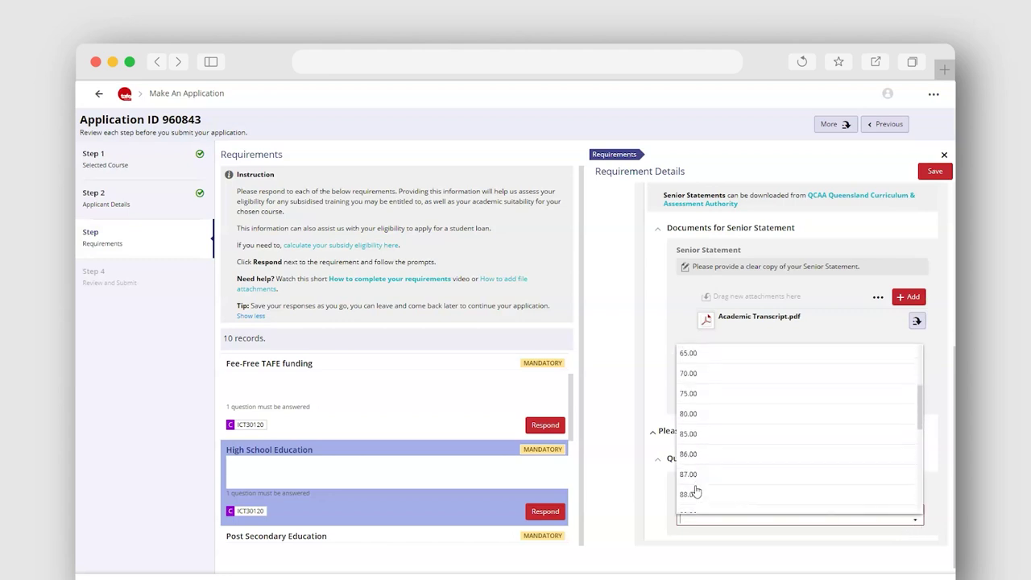
pyautogui.click(689, 434)
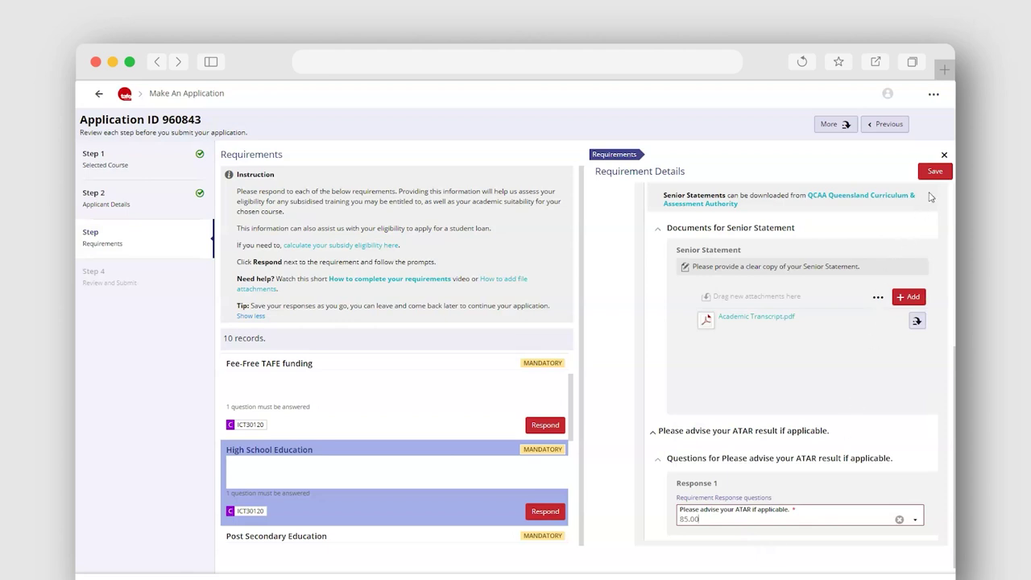
pyautogui.click(935, 172)
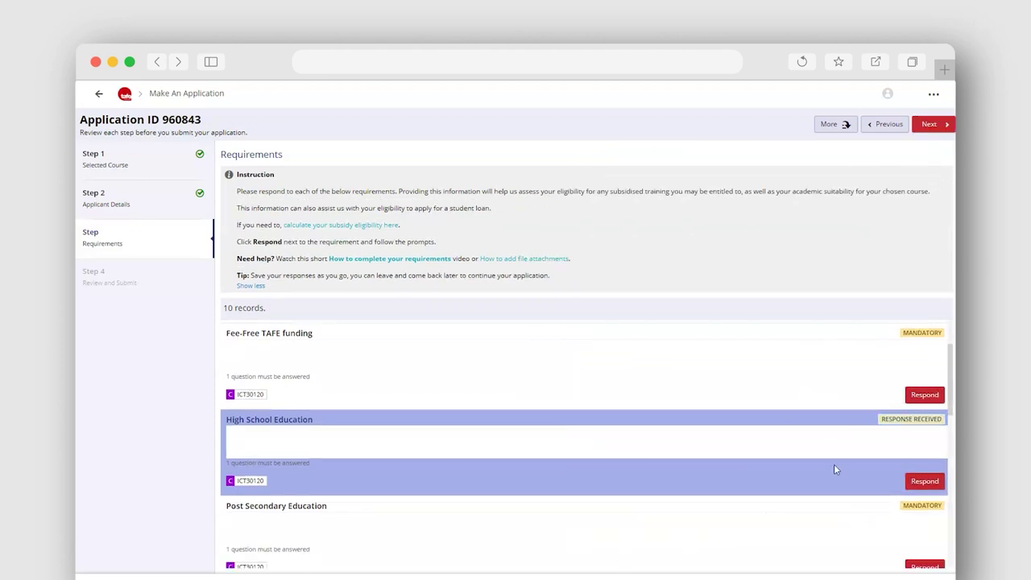
# - Respond to the Student Declaration with Yes for agreement and No for objections to survey contact, and save the response
pyautogui.scroll(-8, 835, 470)
pyautogui.click(926, 554)
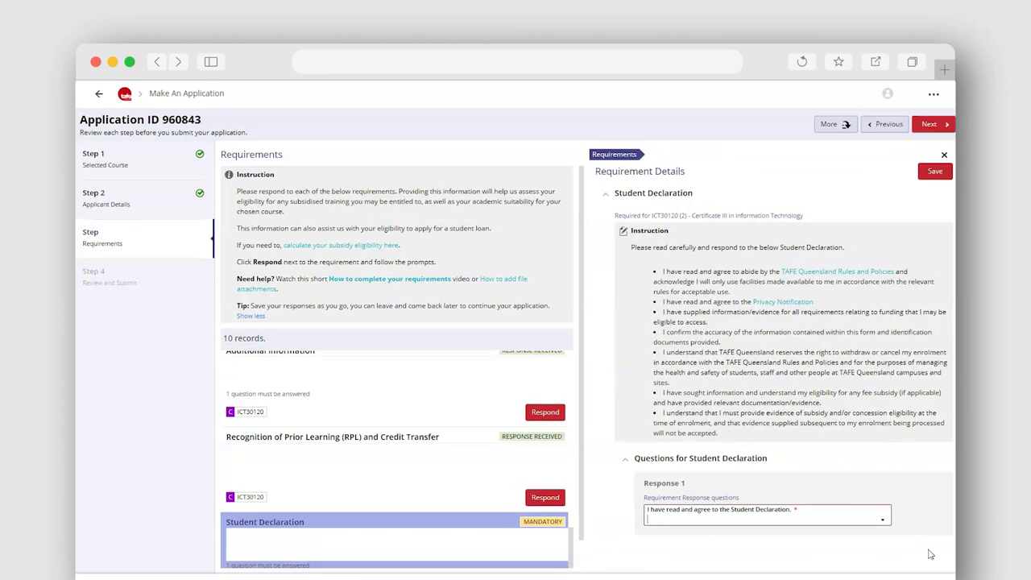
pyautogui.click(883, 521)
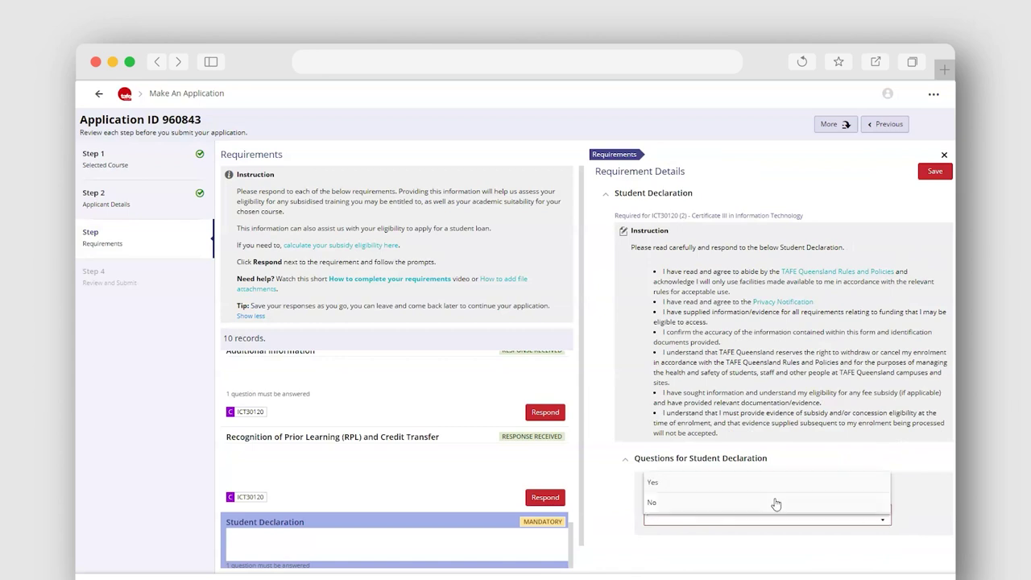
pyautogui.click(662, 482)
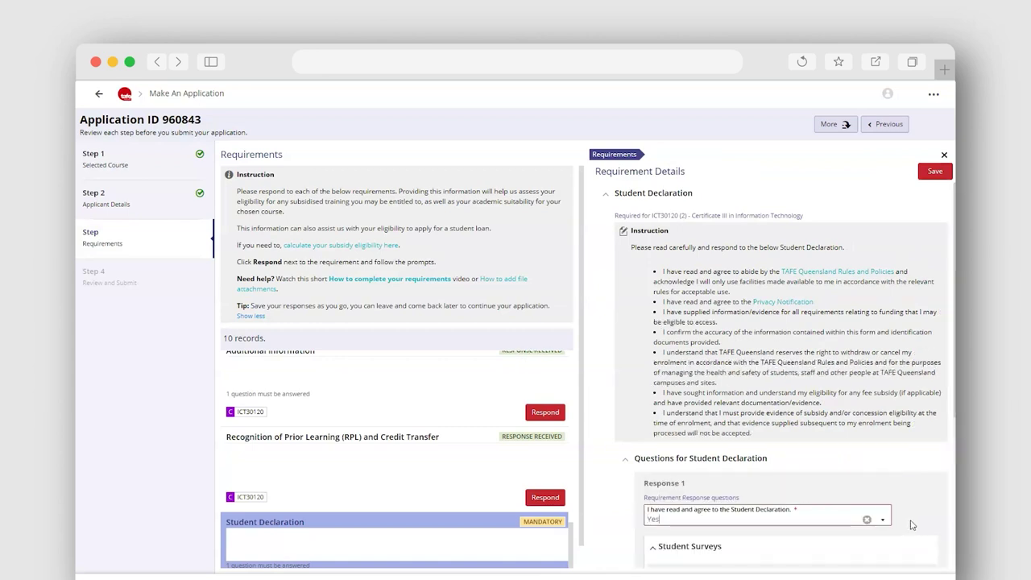
pyautogui.scroll(-5, 912, 525)
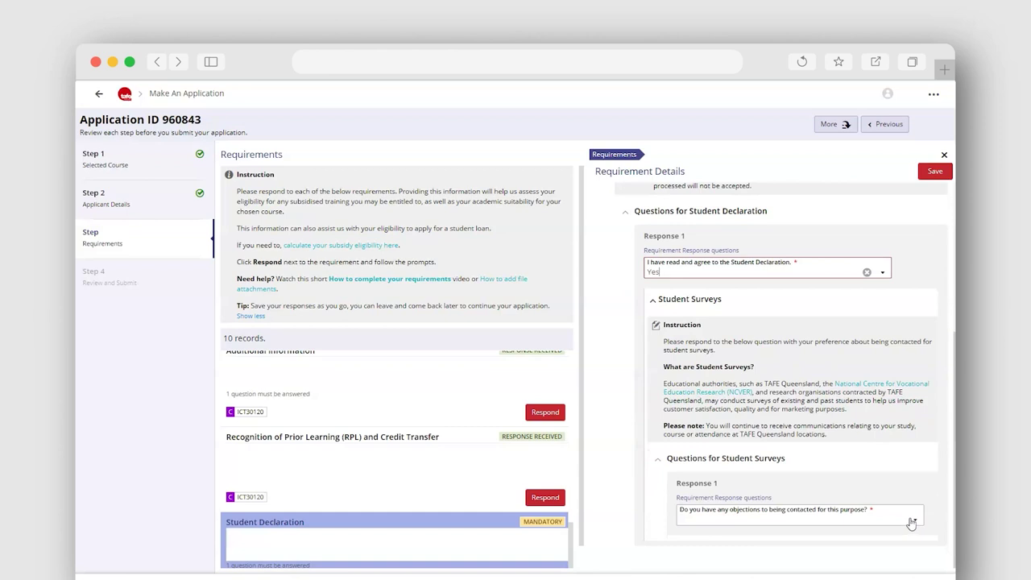
pyautogui.click(912, 524)
pyautogui.click(699, 503)
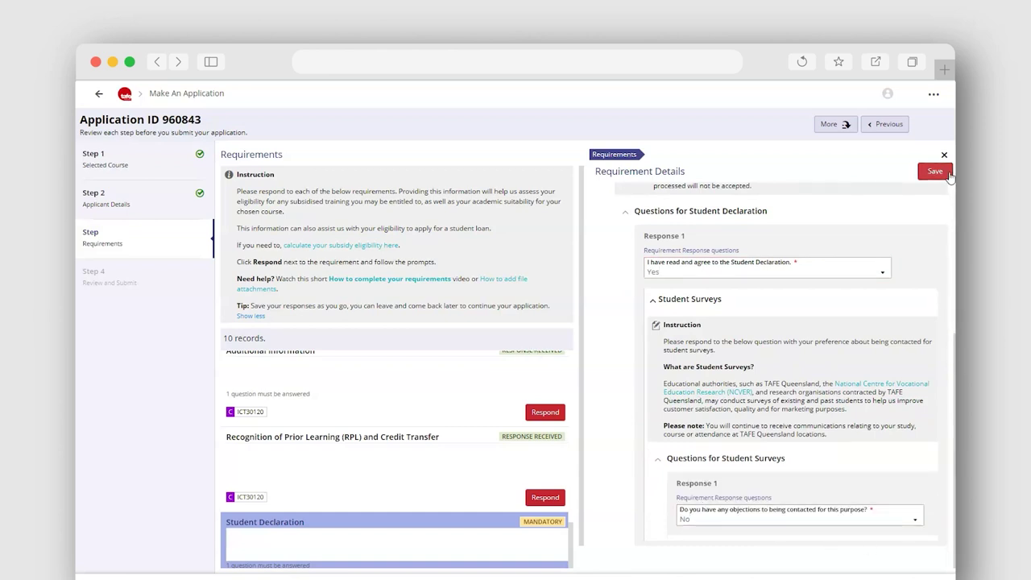
pyautogui.click(935, 171)
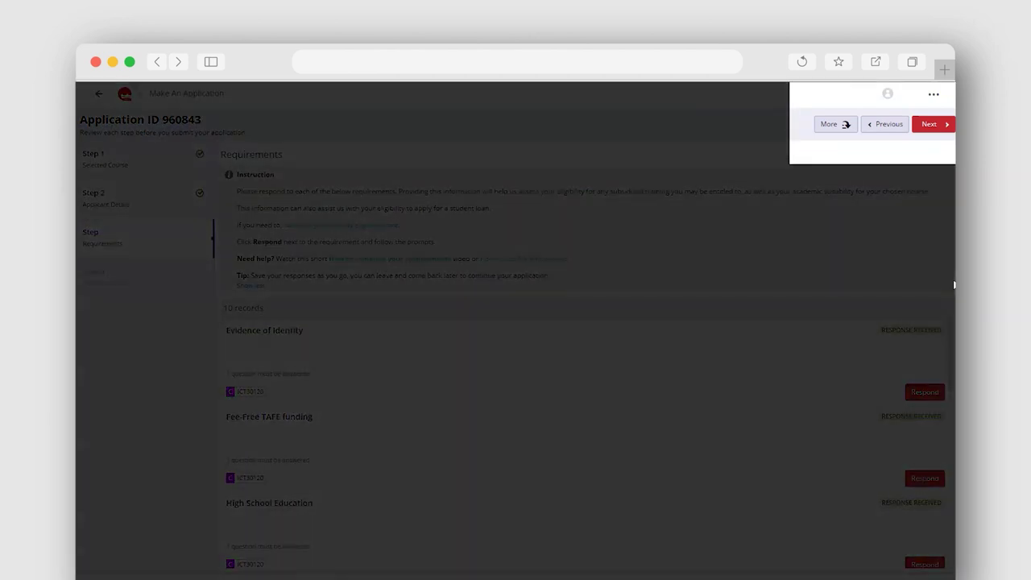
# - Proceed to the application summary and submit the application
pyautogui.click(936, 128)
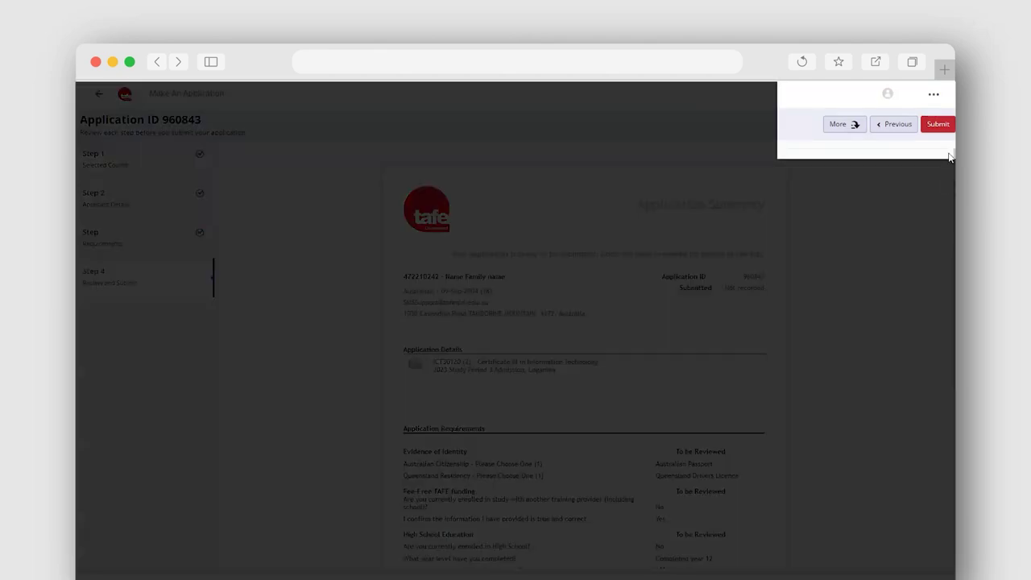
pyautogui.click(939, 125)
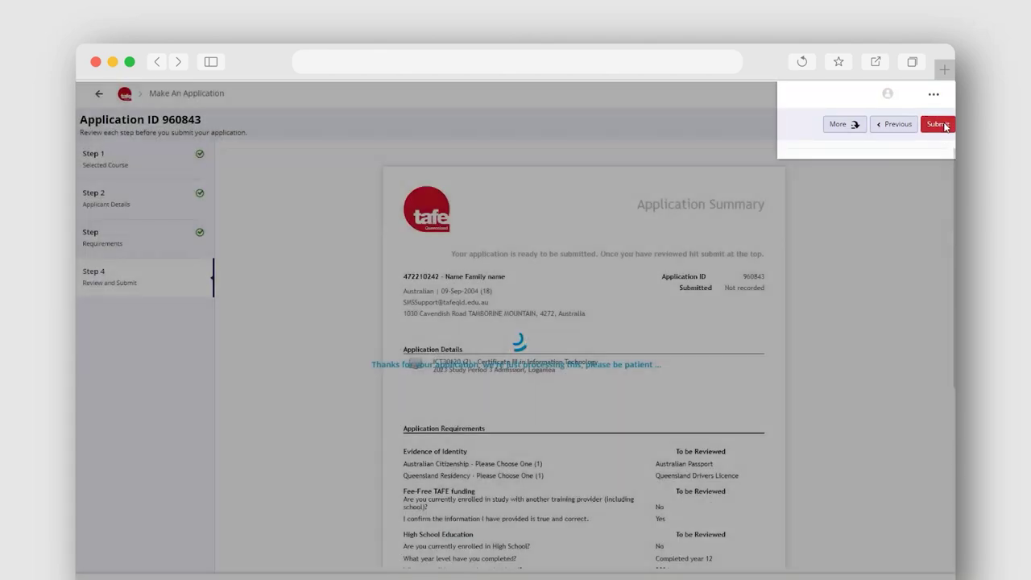